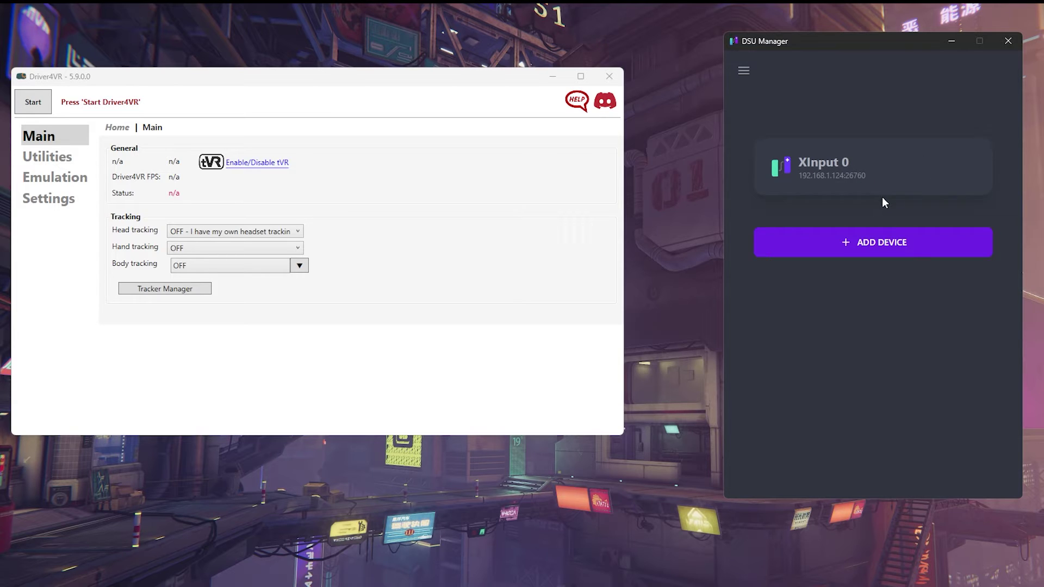
# Step: Check the QR code and manual address options for adding a device in DSU Manager
pyautogui.click(860, 244)
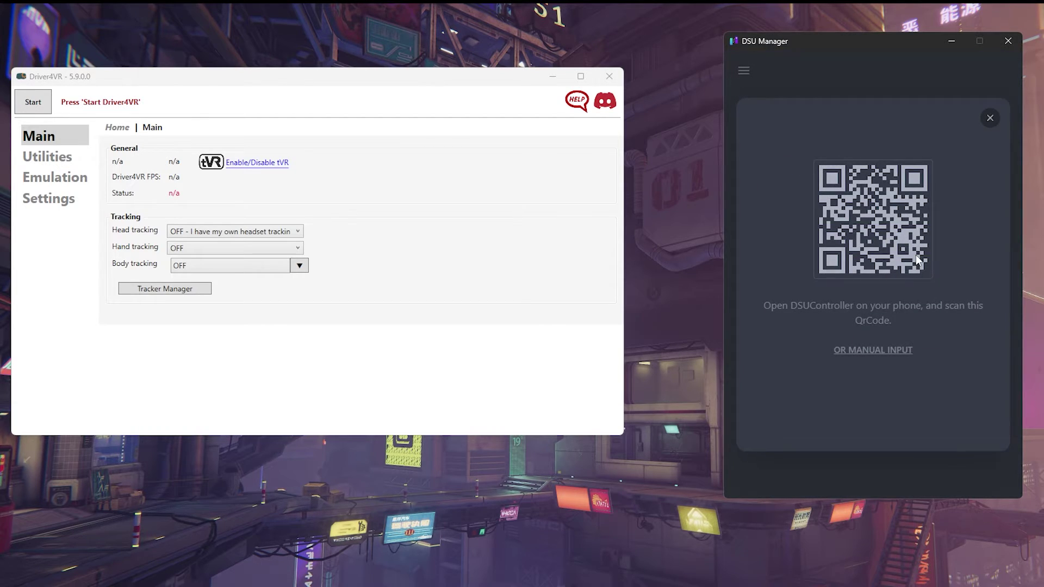
pyautogui.click(867, 350)
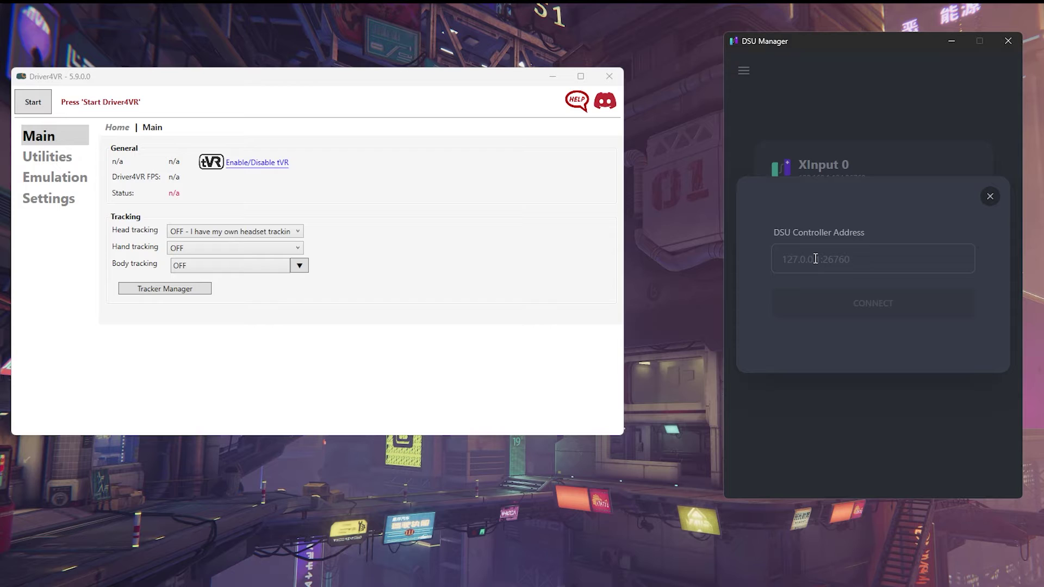
pyautogui.click(813, 258)
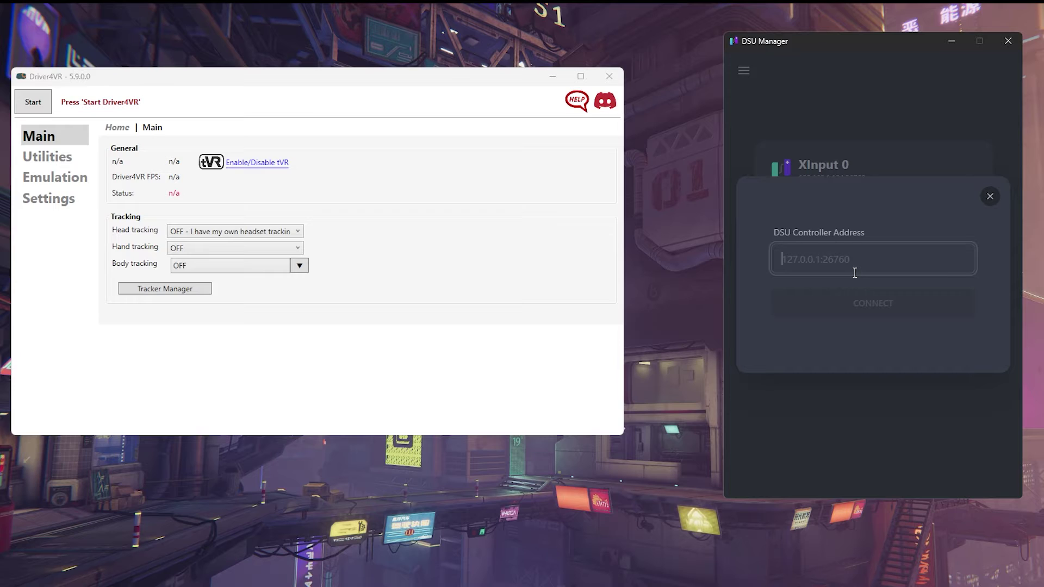
pyautogui.press('Escape')
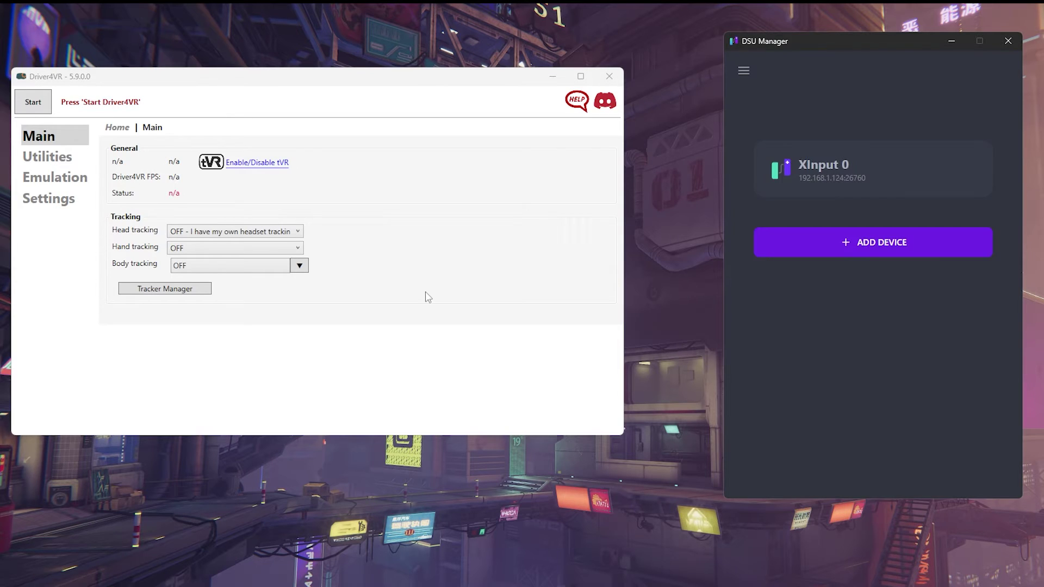
# Step: Switch to Driver4VR, refresh the detected devices in the Tracker Manager and preview the VRGamepad's orientation and status
pyautogui.click(402, 298)
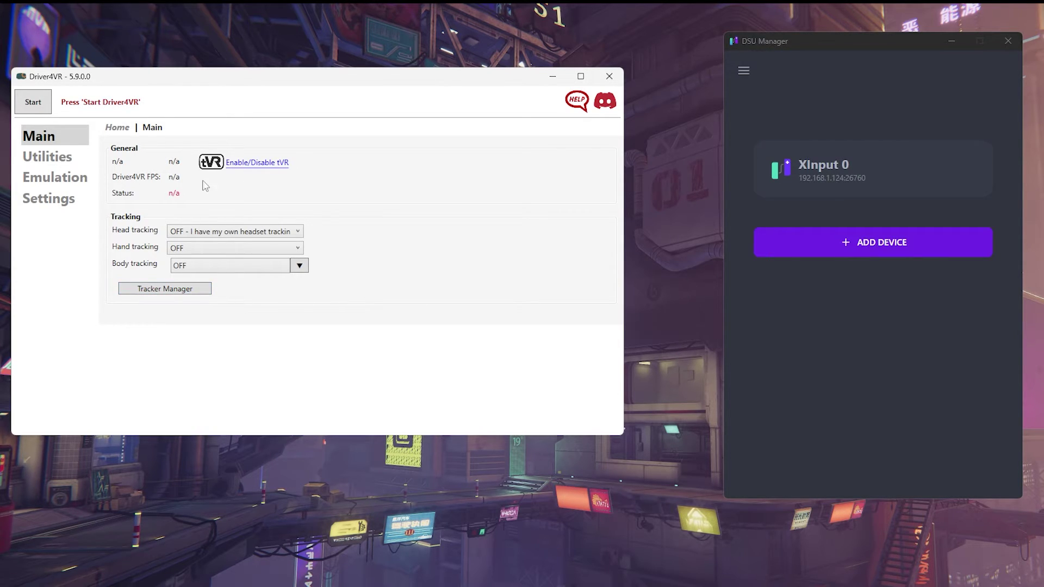
pyautogui.click(173, 294)
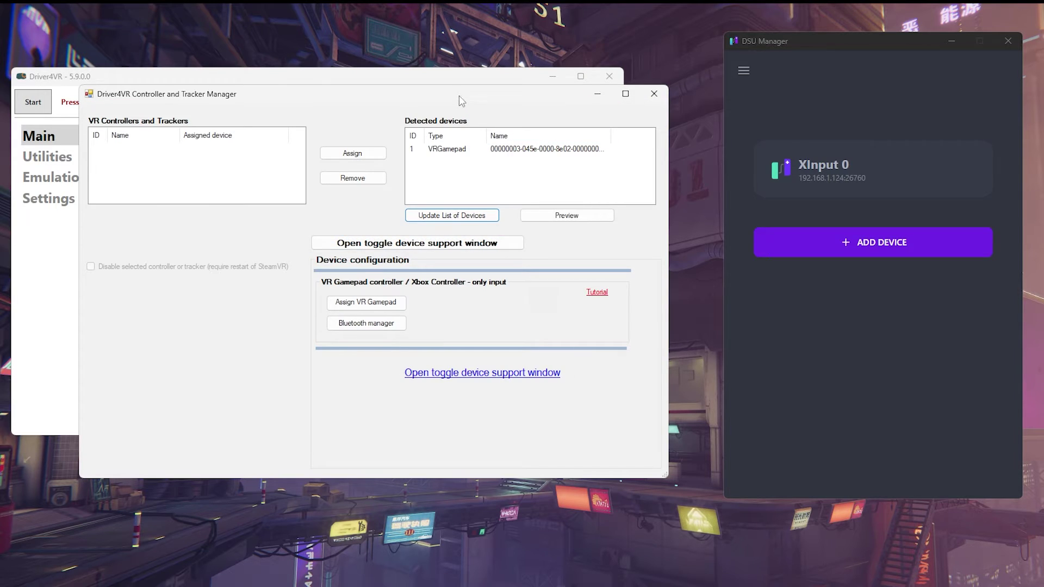
pyautogui.moveTo(461, 100); pyautogui.dragTo(607, 93)
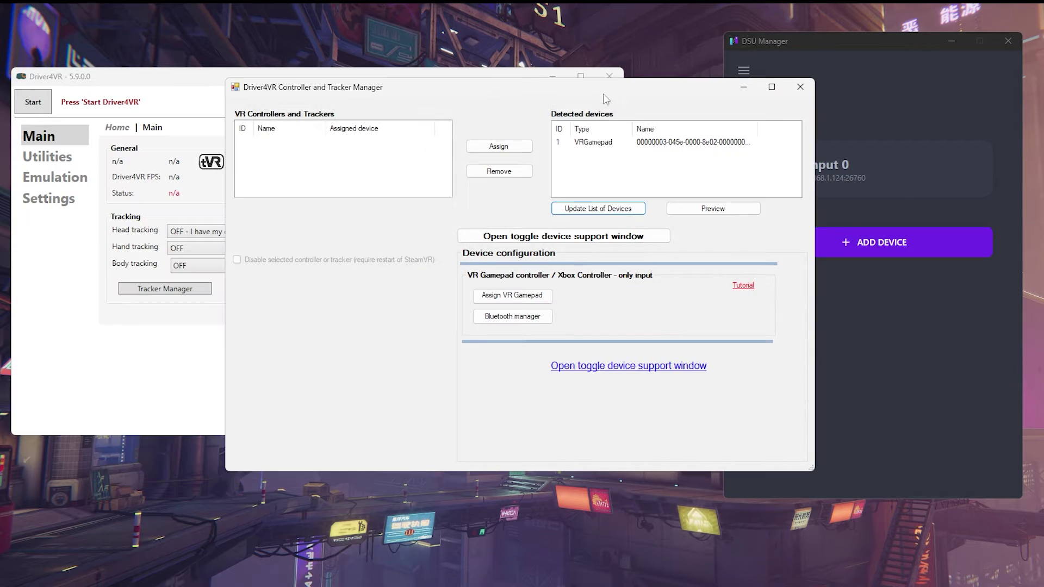
pyautogui.click(609, 212)
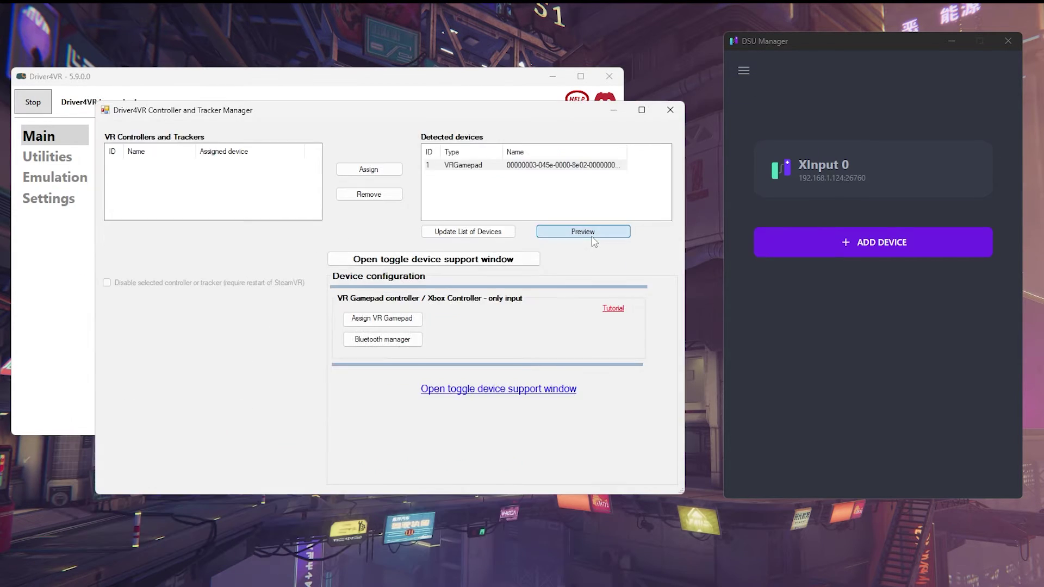
pyautogui.click(582, 232)
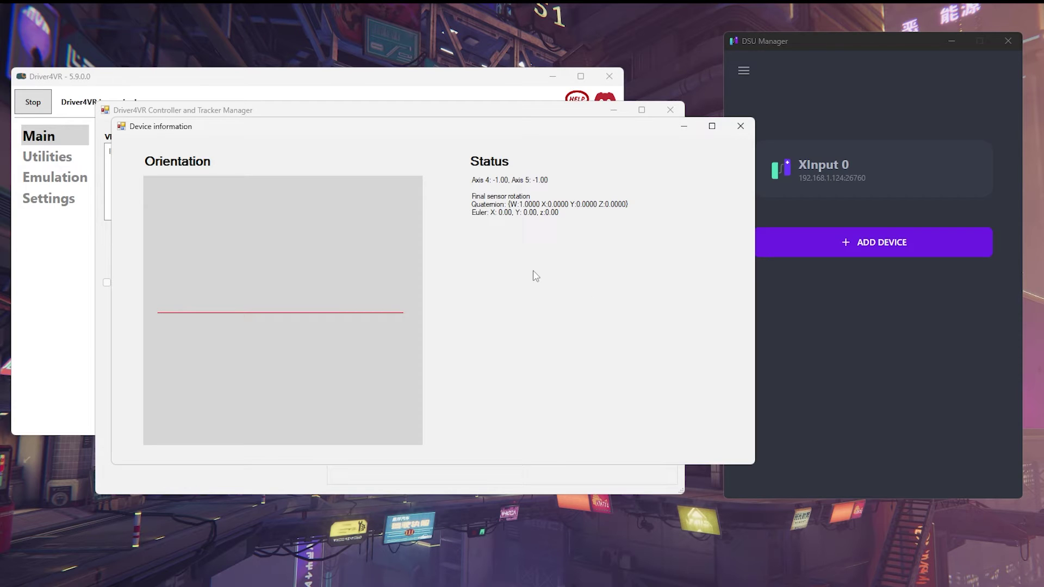
pyautogui.click(735, 131)
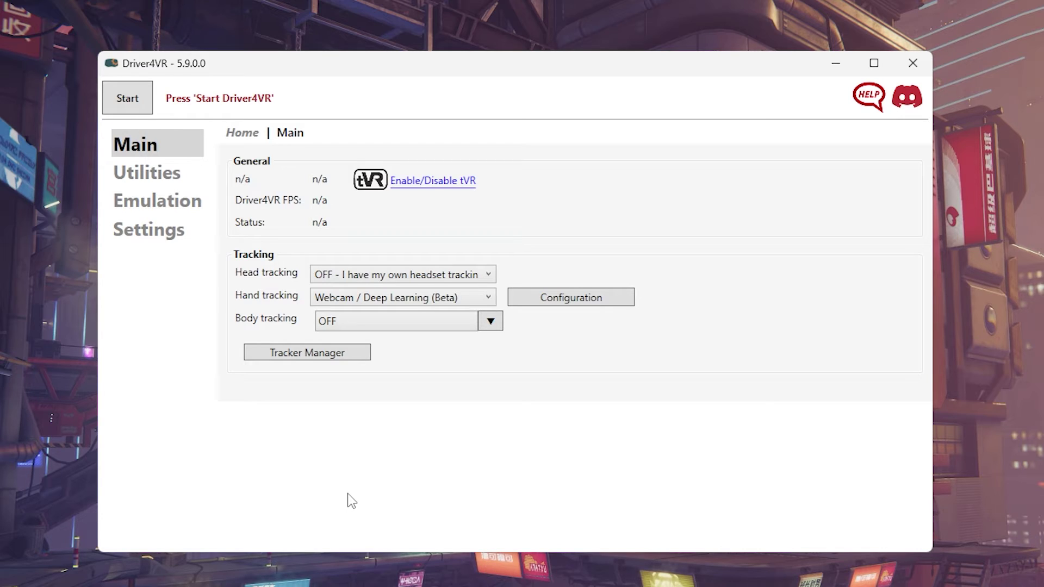
# Step: Choose Webcam / Deep Learning (Beta) for hand tracking and check the body tracking methods
pyautogui.click(395, 296)
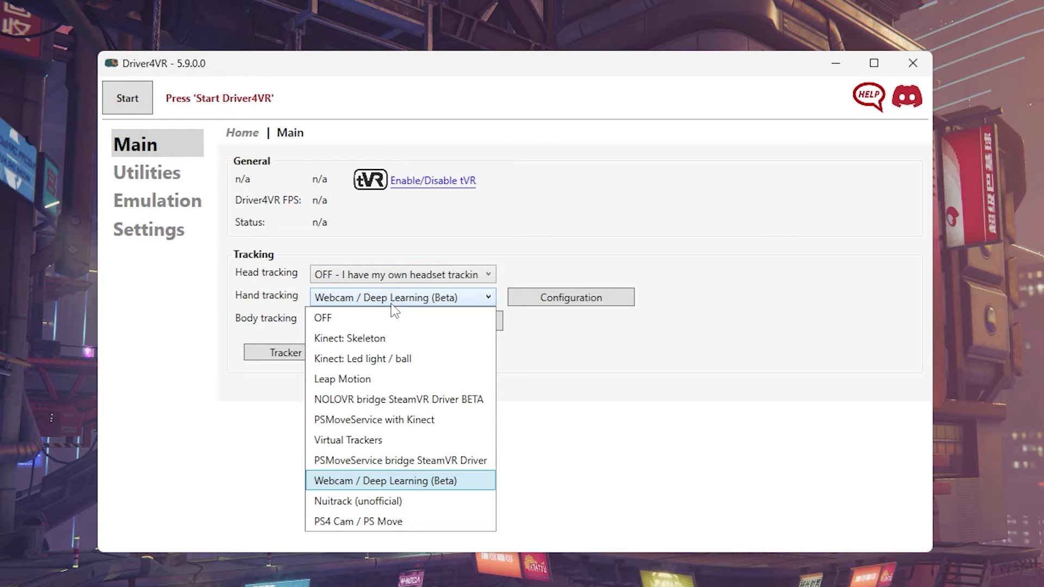
pyautogui.click(438, 485)
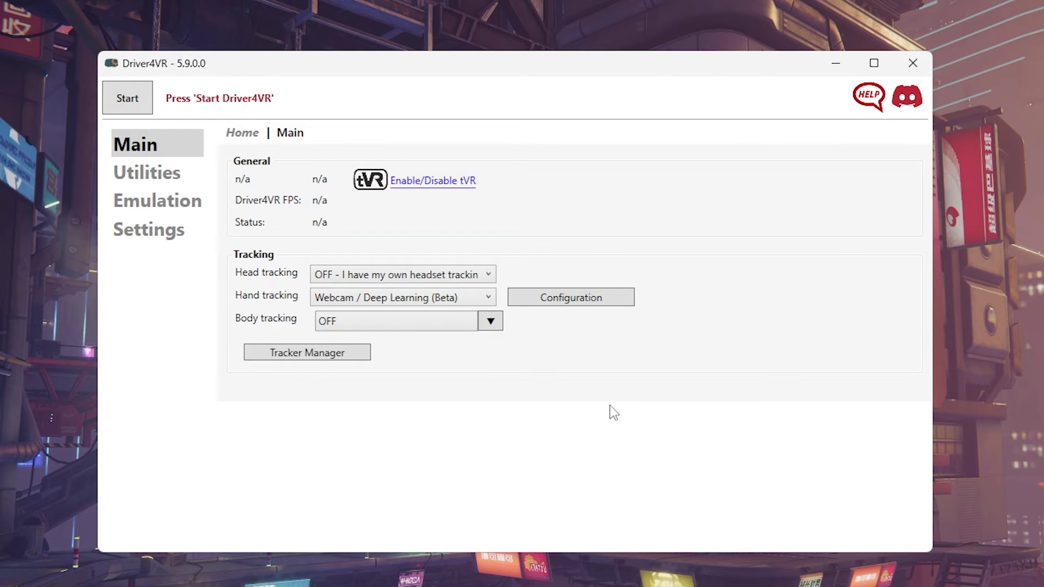
pyautogui.click(399, 325)
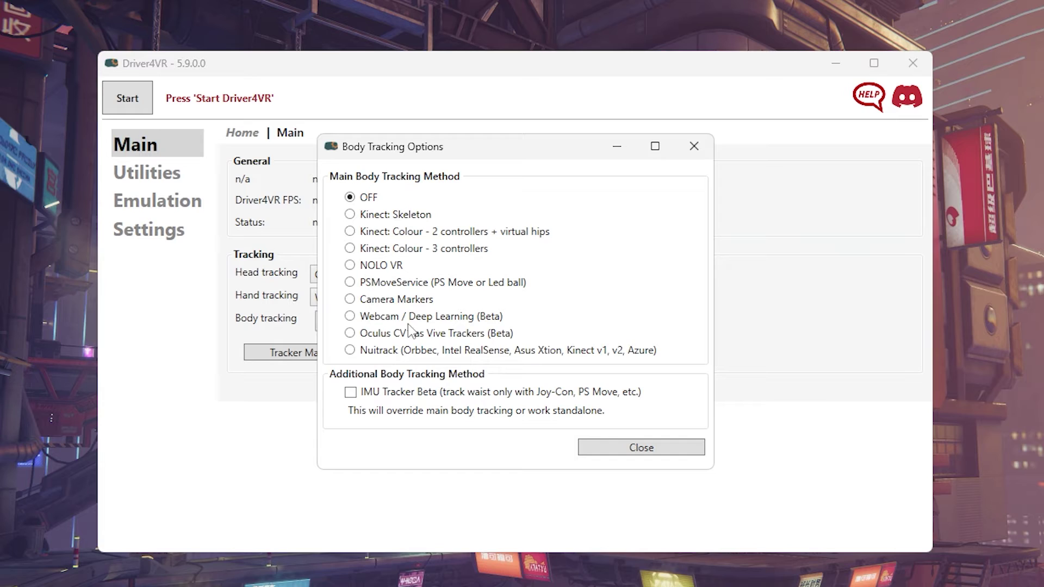
pyautogui.click(639, 449)
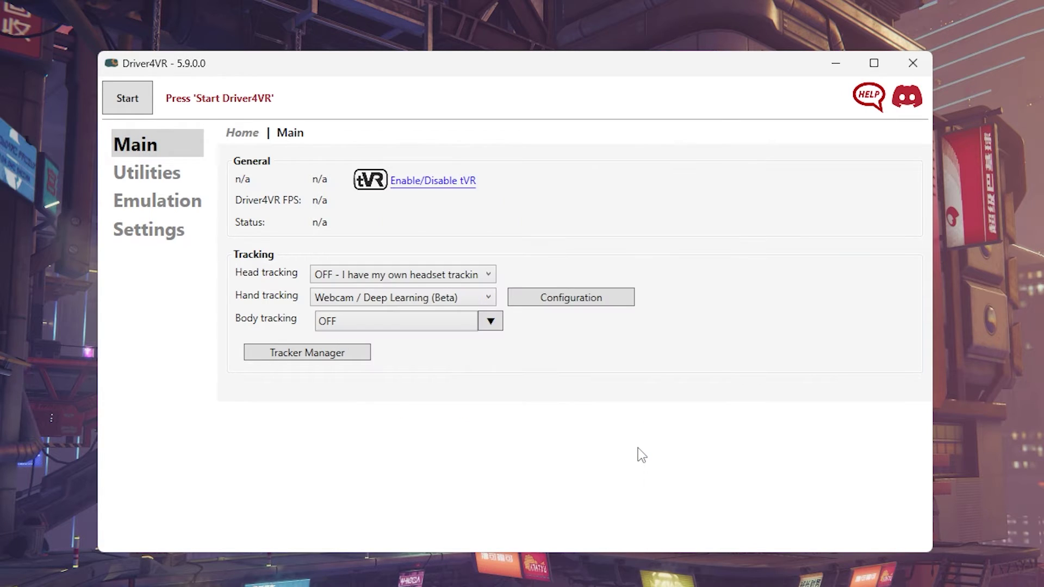
# Step: Check the available cameras in the webcam hand tracking configuration and return to the main page
pyautogui.click(593, 307)
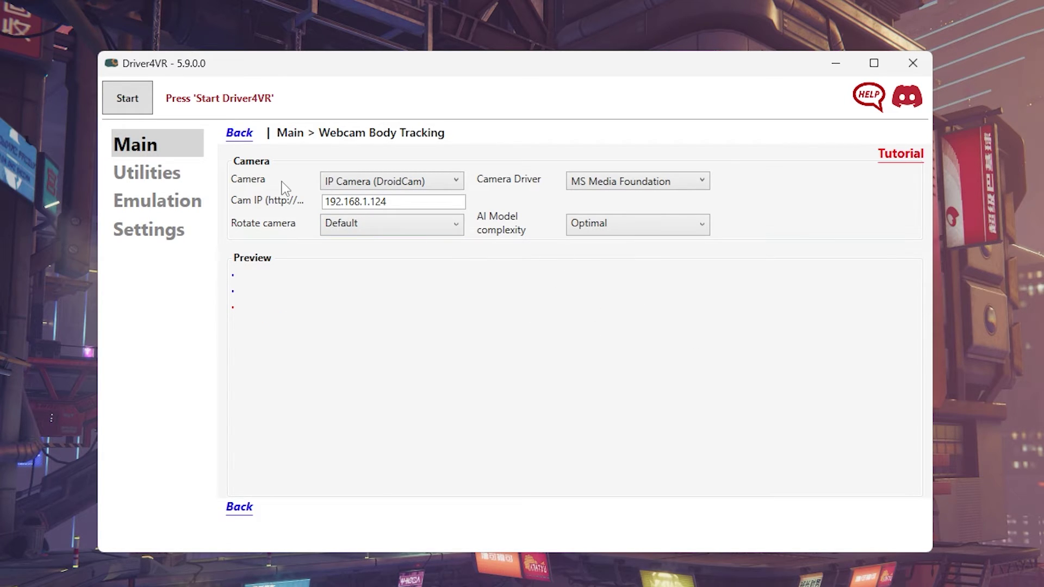
pyautogui.click(357, 182)
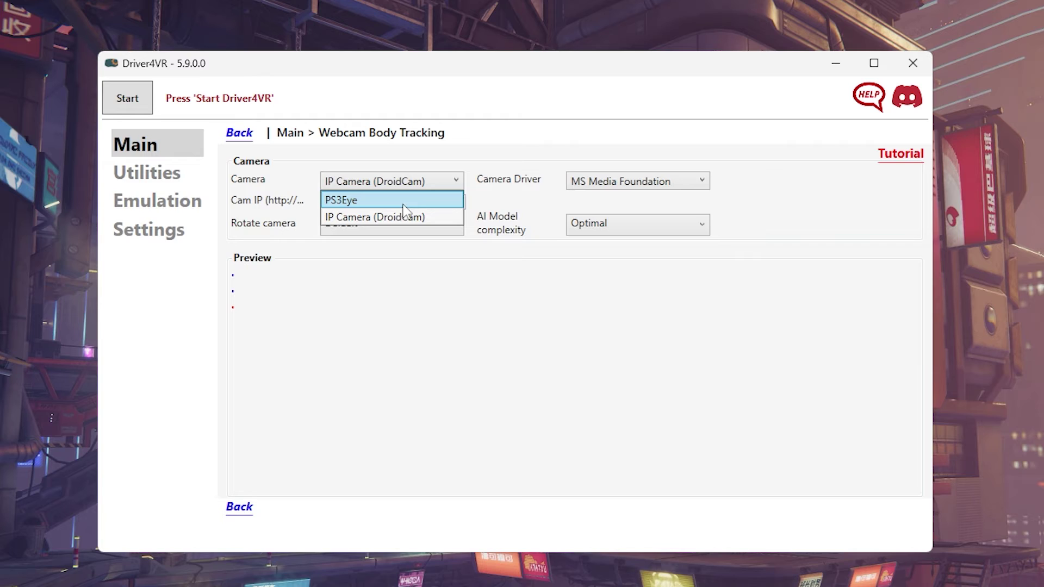
pyautogui.click(484, 207)
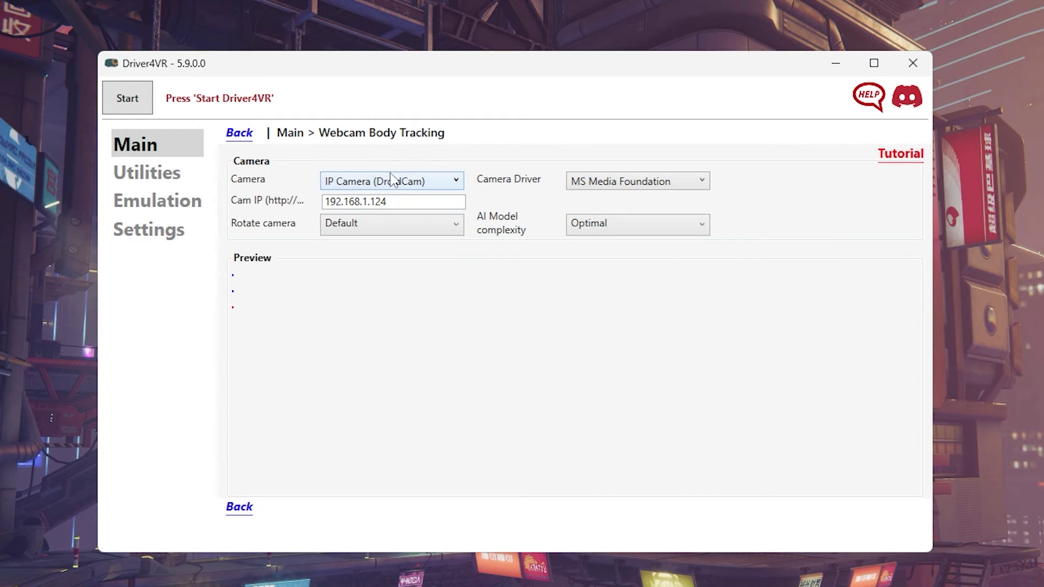
pyautogui.click(239, 135)
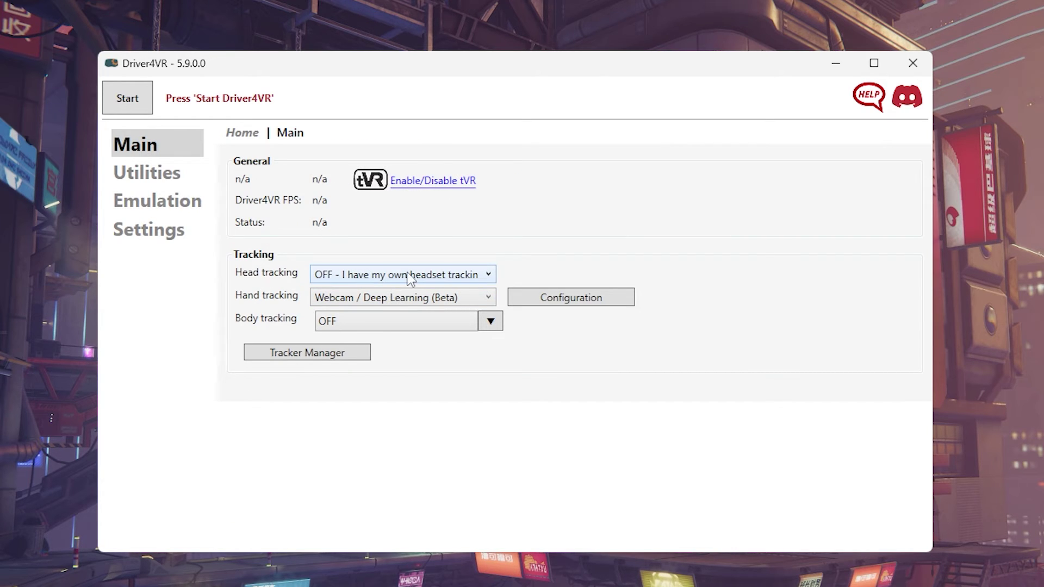
# Step: Reopen the webcam tracking configuration and select PS3Eye as the camera
pyautogui.click(464, 301)
pyautogui.click(392, 321)
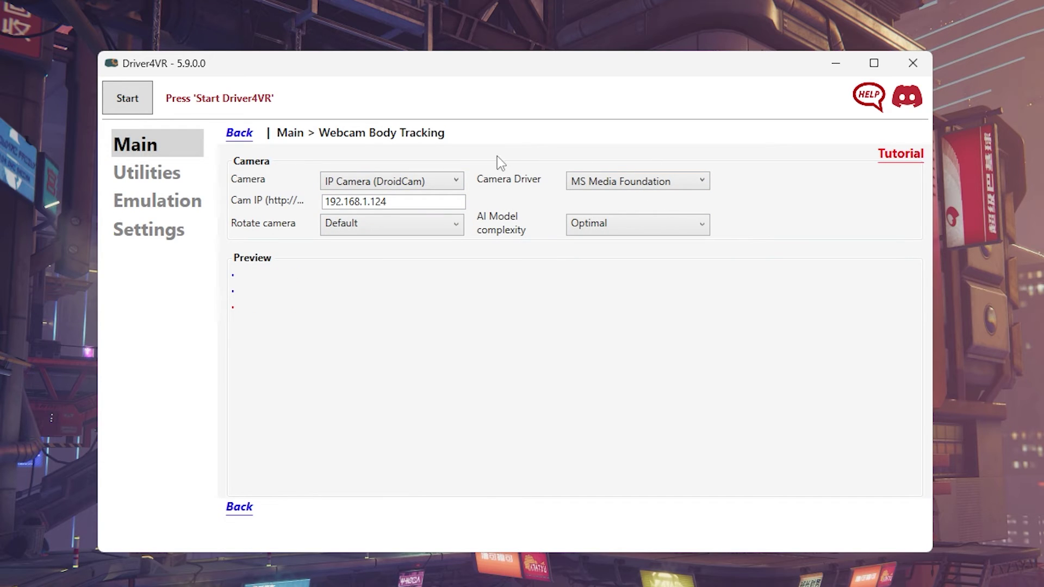
pyautogui.click(389, 183)
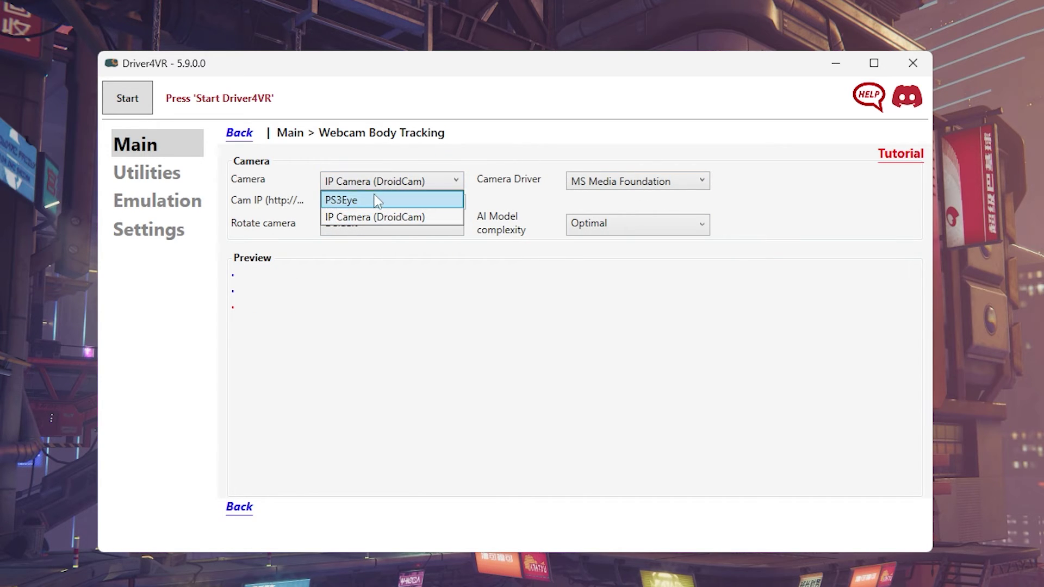
pyautogui.click(375, 199)
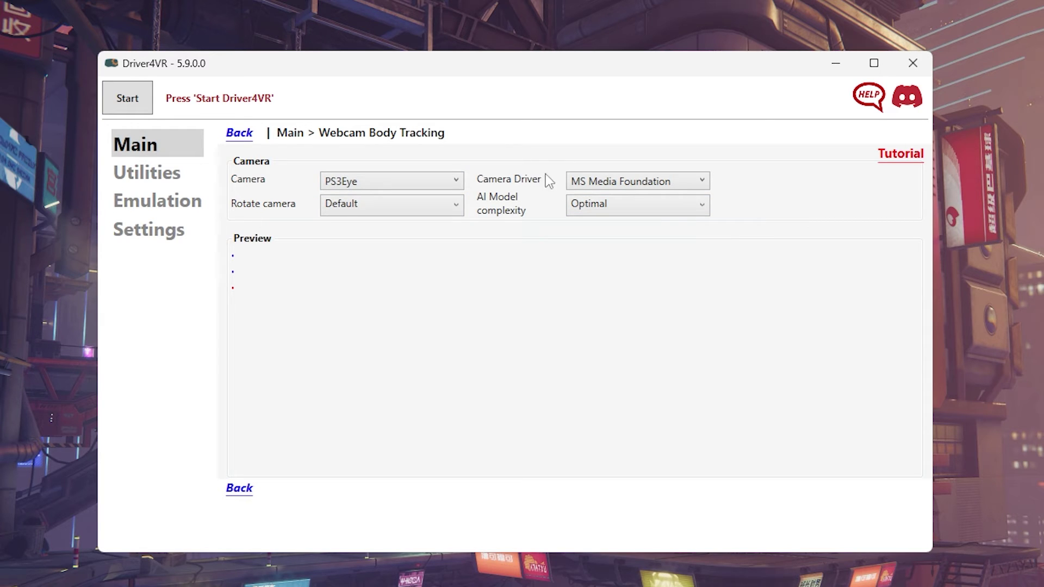
# Step: Check the camera driver and AI model complexity options for the webcam tracking
pyautogui.click(629, 187)
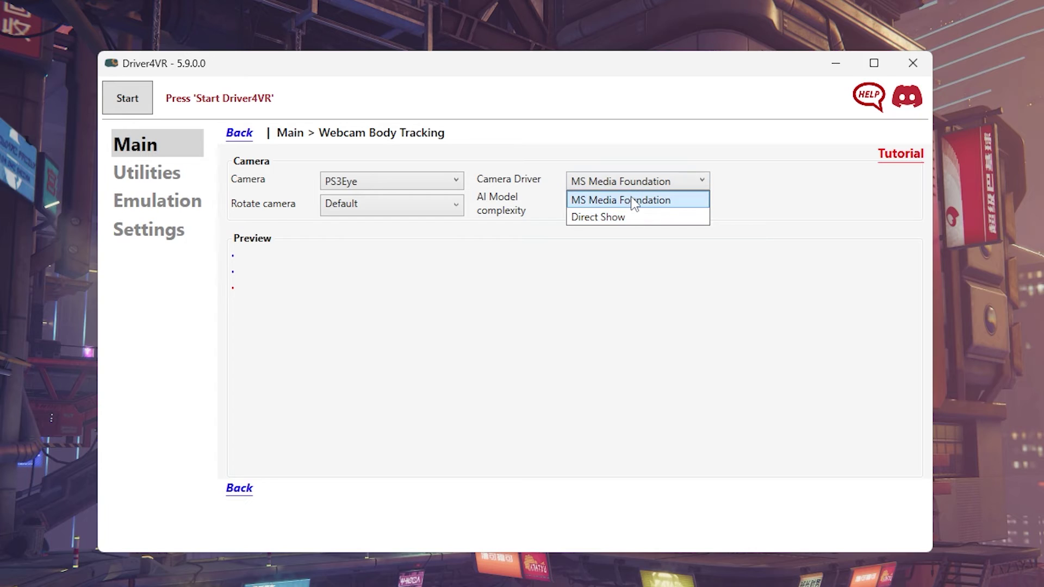
pyautogui.click(811, 218)
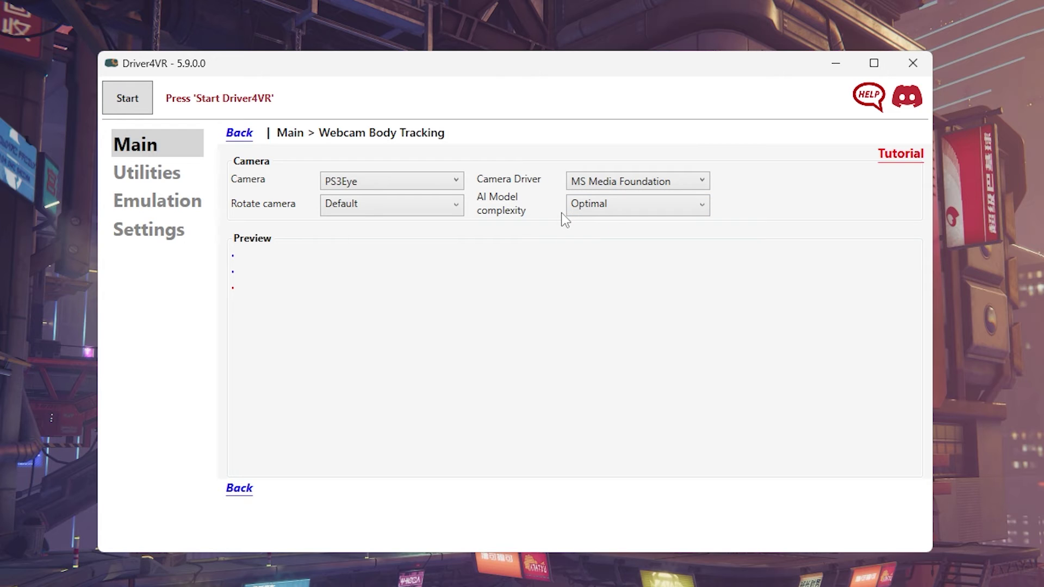
pyautogui.click(668, 207)
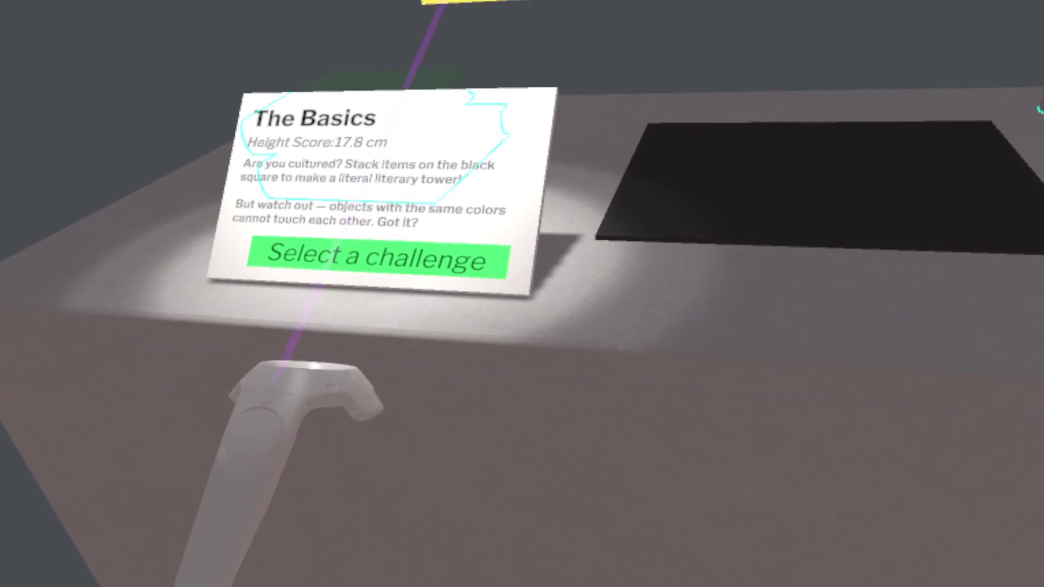
# Step: Open the challenge selection in the VR stacking game and start the 30 cm challenge
pyautogui.click(383, 254)
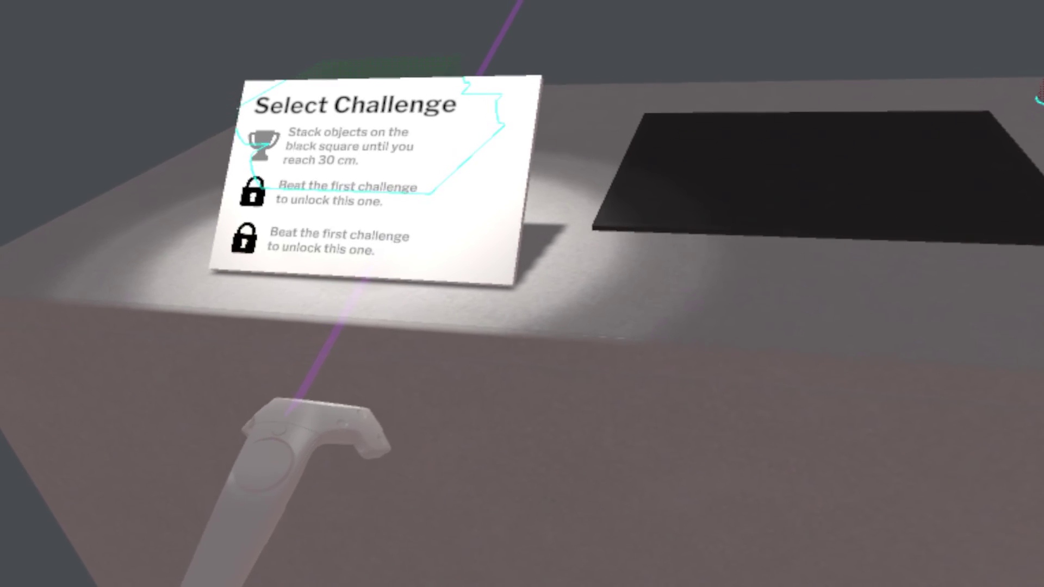
pyautogui.click(375, 153)
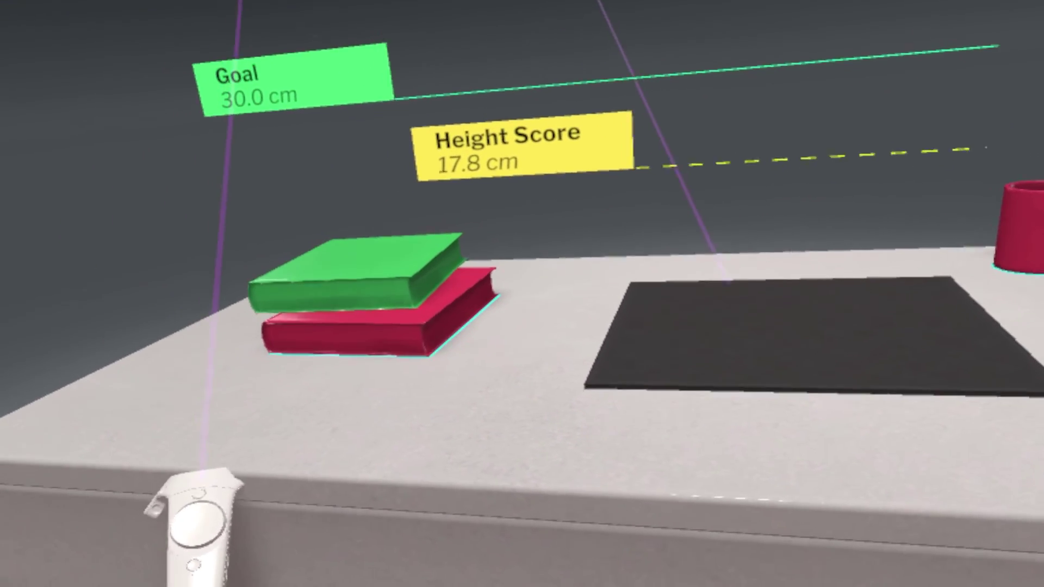
pyautogui.moveTo(198, 536); pyautogui.dragTo(217, 326)
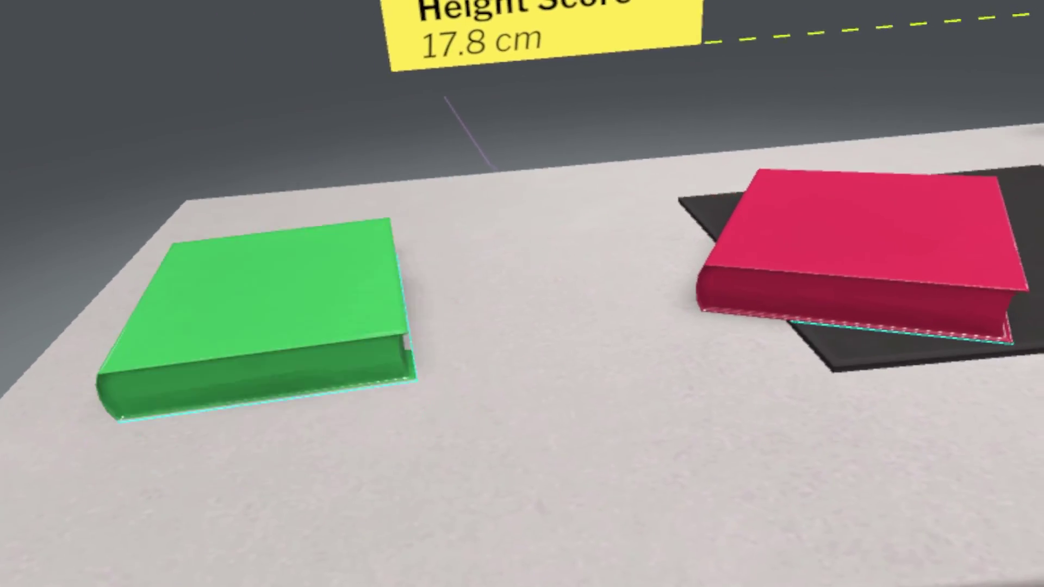
pyautogui.moveTo(397, 327); pyautogui.dragTo(440, 478)
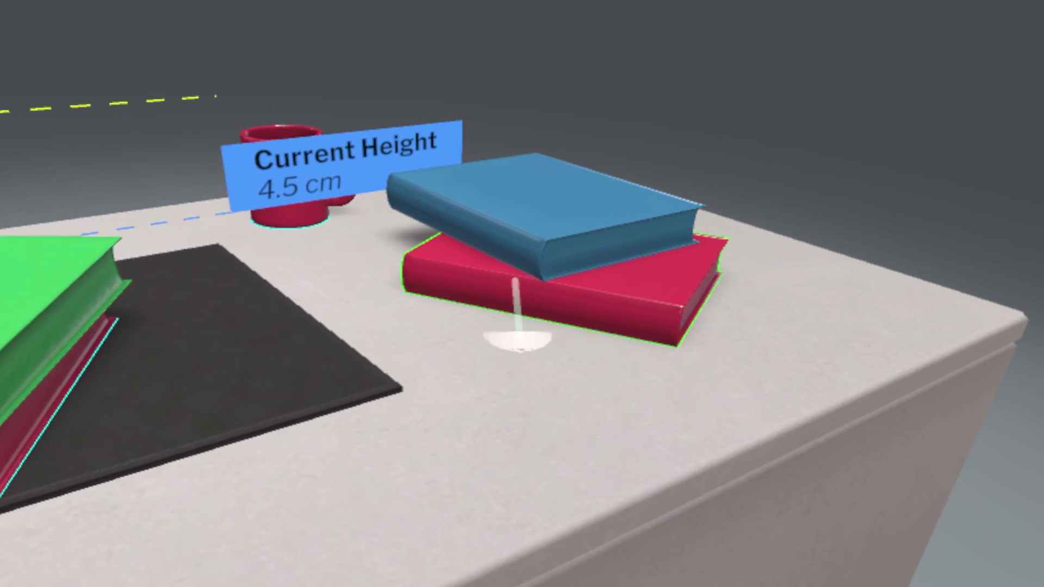
pyautogui.moveTo(512, 334); pyautogui.dragTo(560, 303)
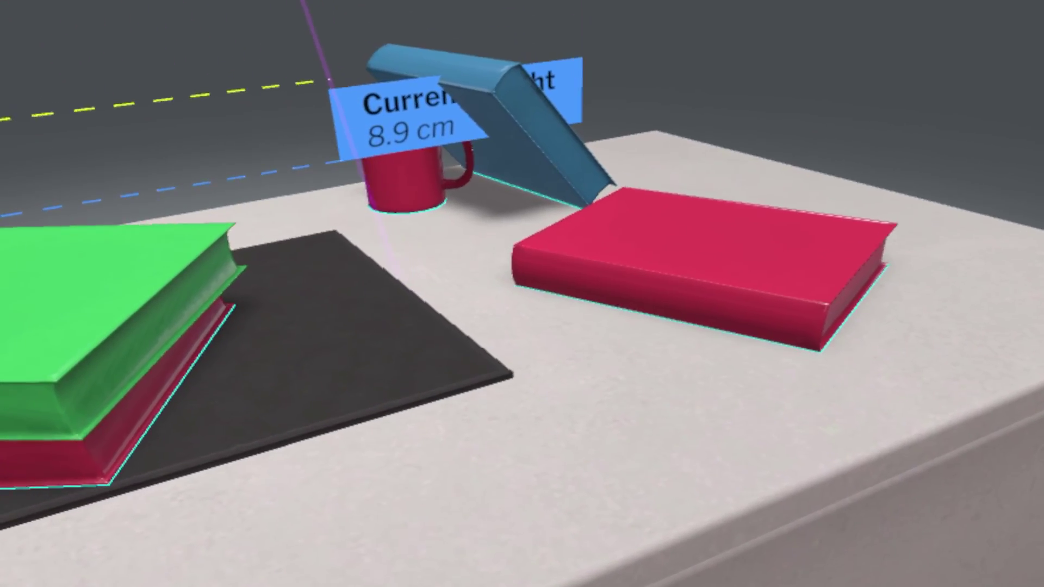
pyautogui.moveTo(440, 312); pyautogui.dragTo(418, 256)
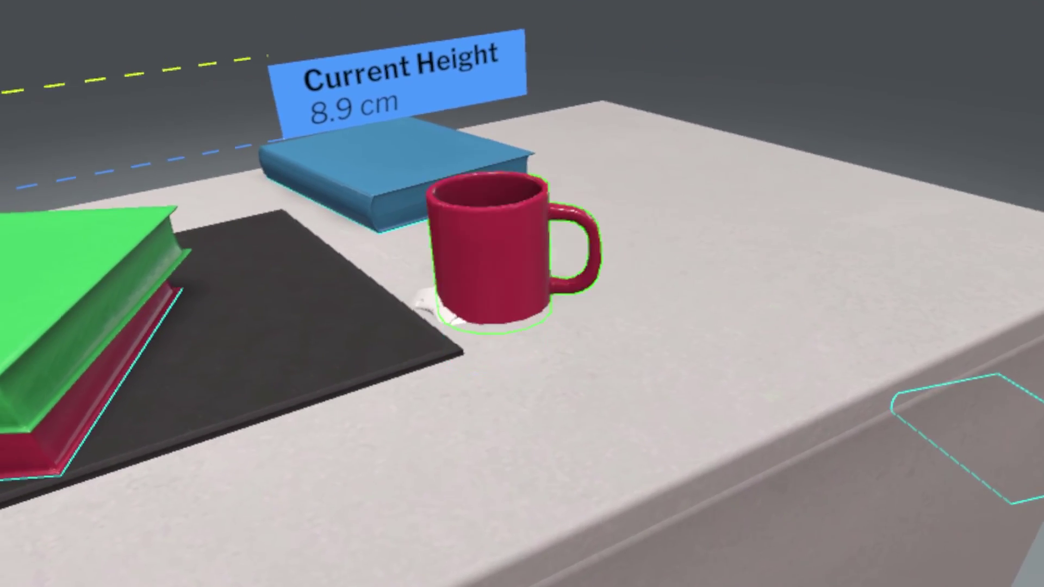
pyautogui.moveTo(424, 302); pyautogui.dragTo(443, 349)
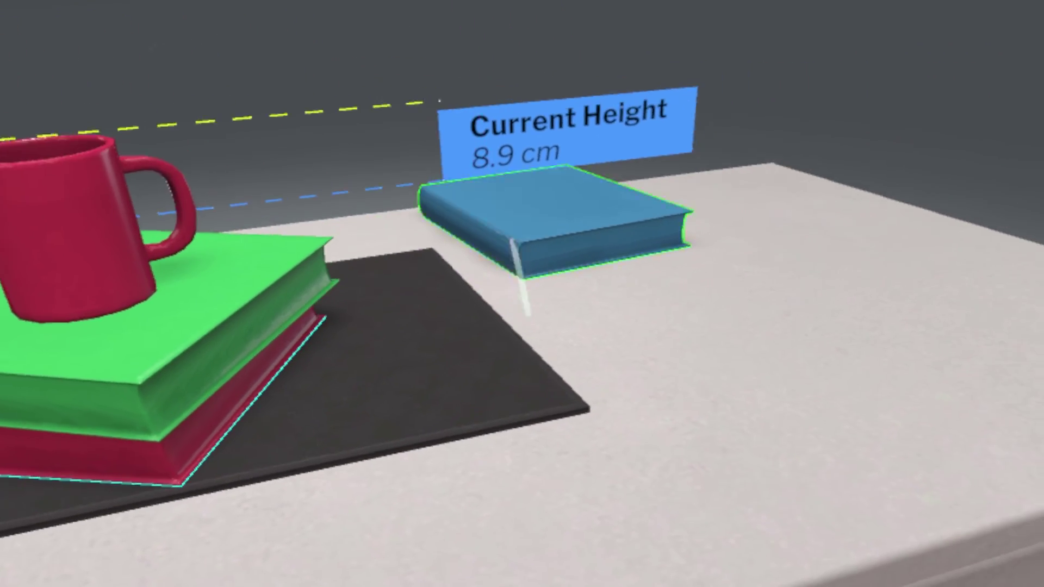
pyautogui.moveTo(520, 277); pyautogui.dragTo(582, 326)
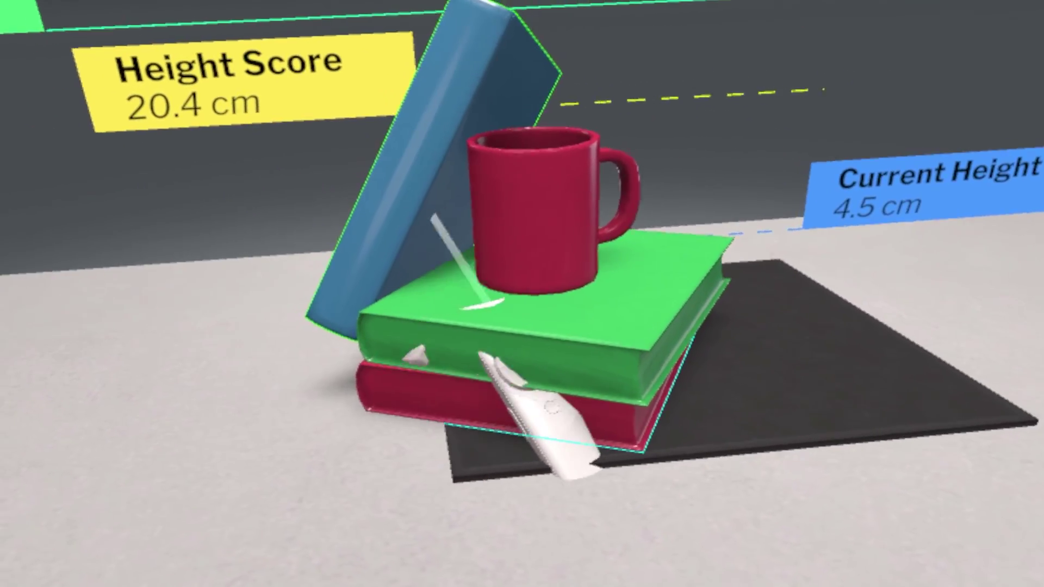
pyautogui.moveTo(501, 384); pyautogui.dragTo(478, 279)
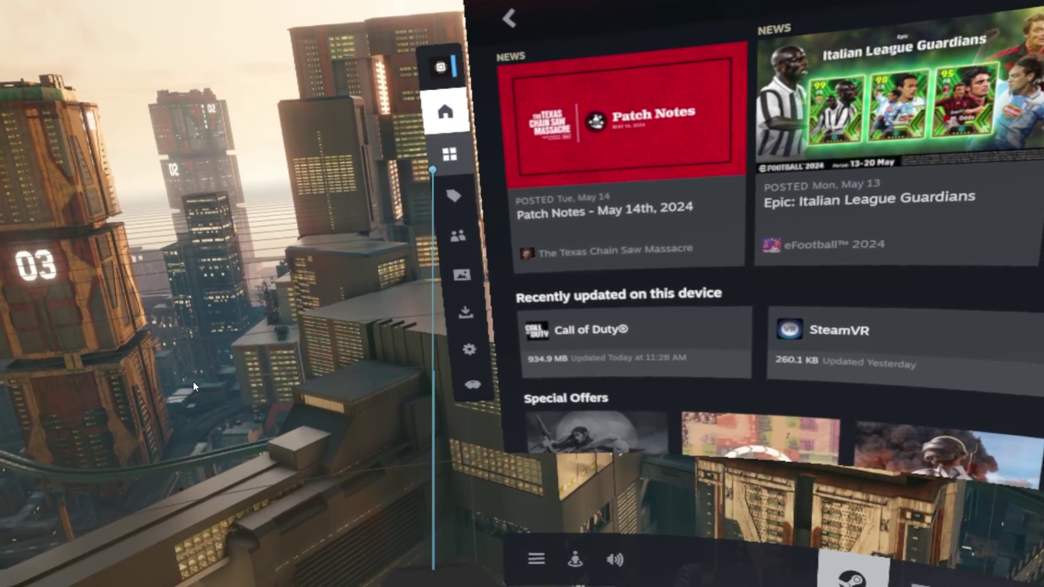
# Step: Open the Store in the SteamVR dashboard
pyautogui.click(435, 198)
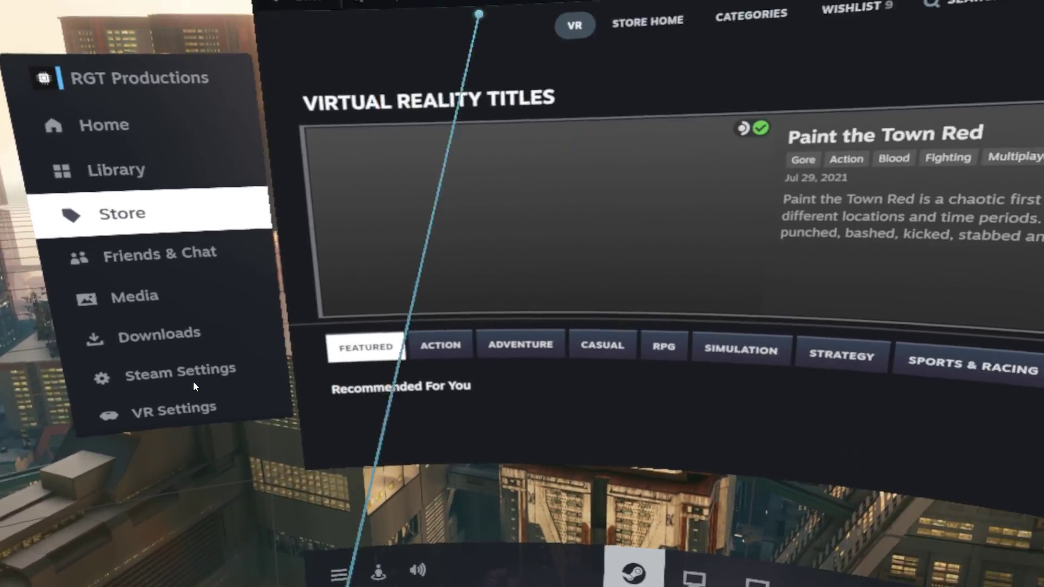